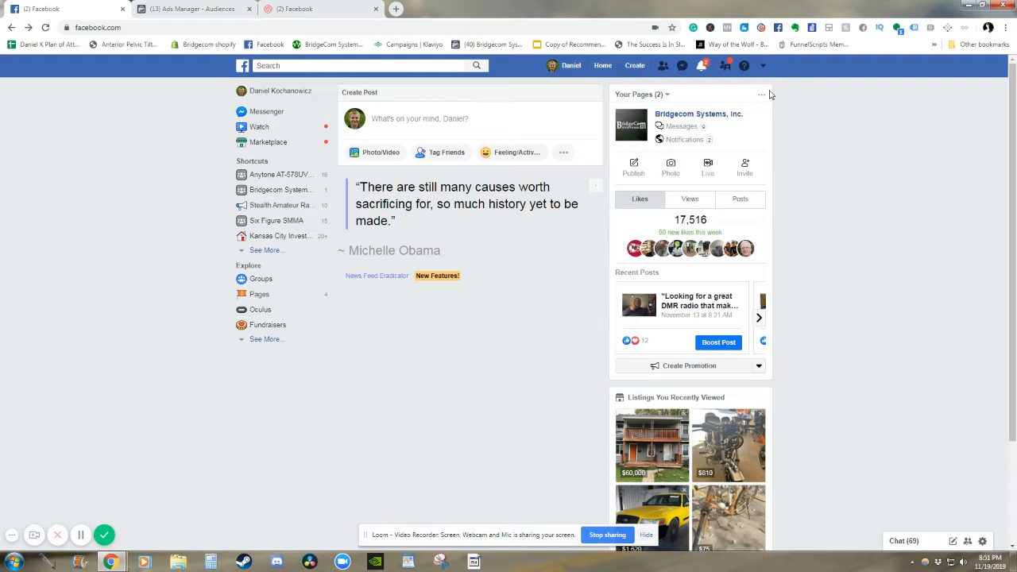
- Open the Audiences tool in the Bridgecom Systems, Inc. business account
click(764, 66)
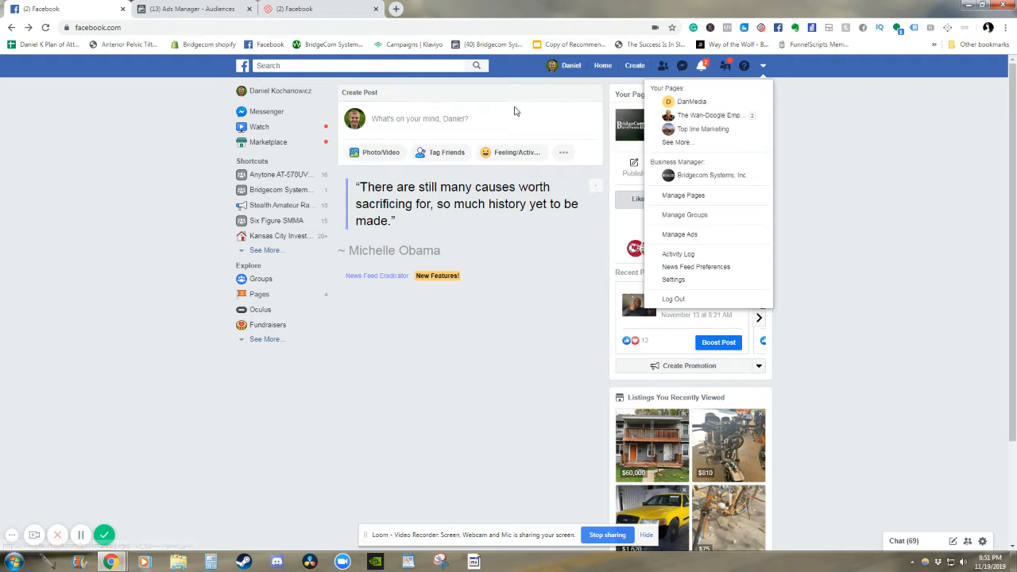
click(686, 176)
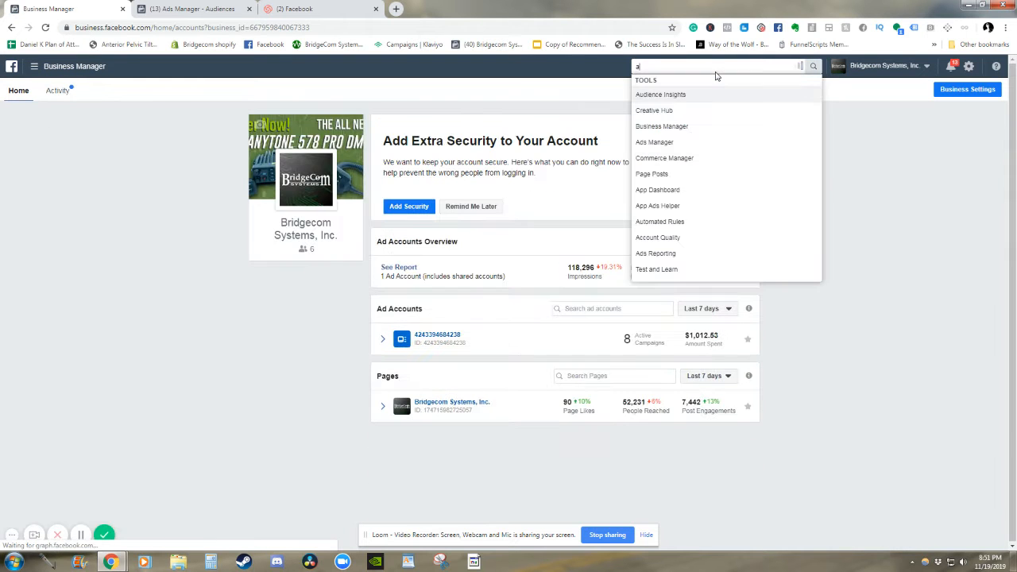
text(au)
click(662, 132)
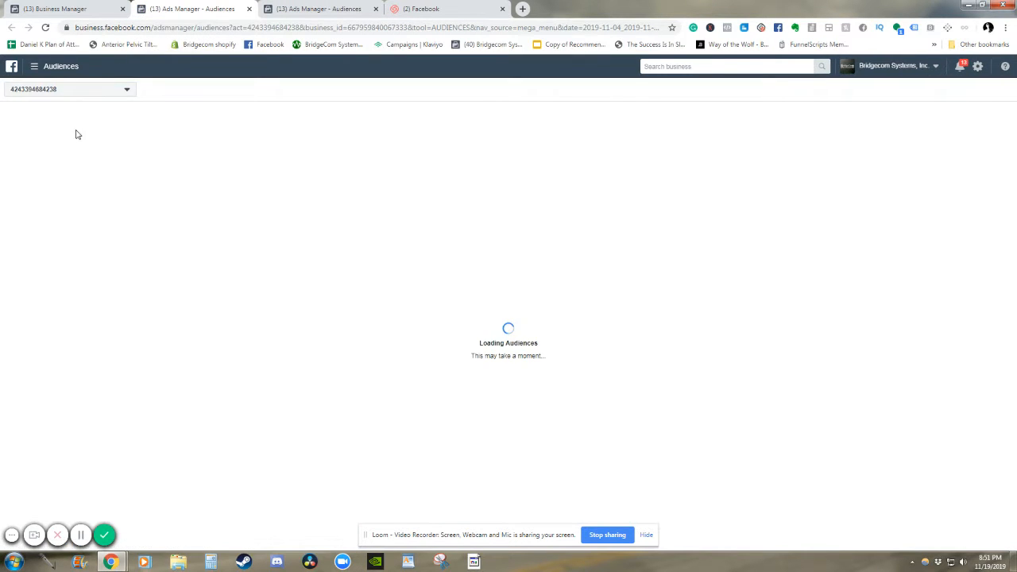
- Start a new custom audience that uses Video as its Facebook source
click(70, 132)
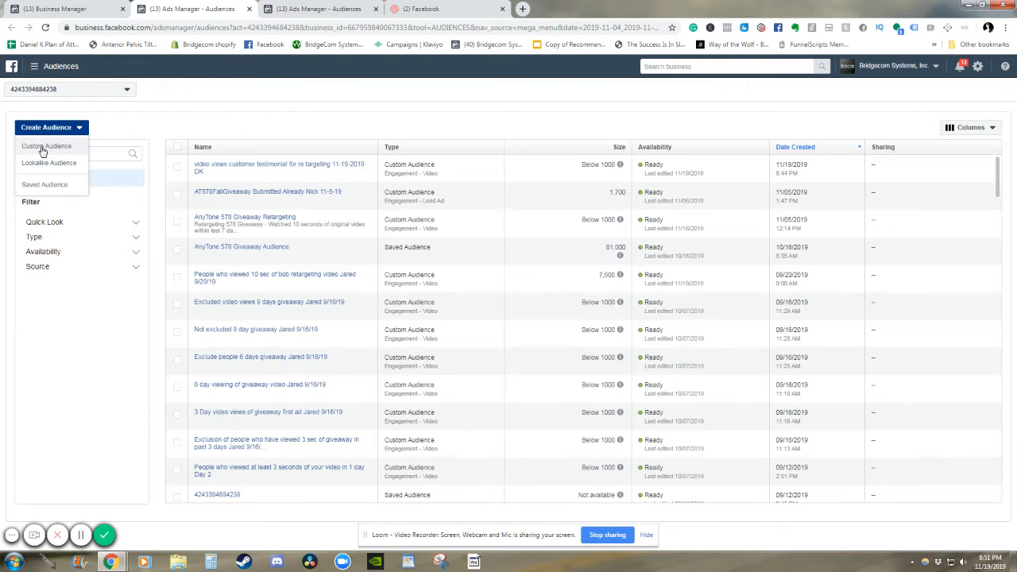
click(44, 148)
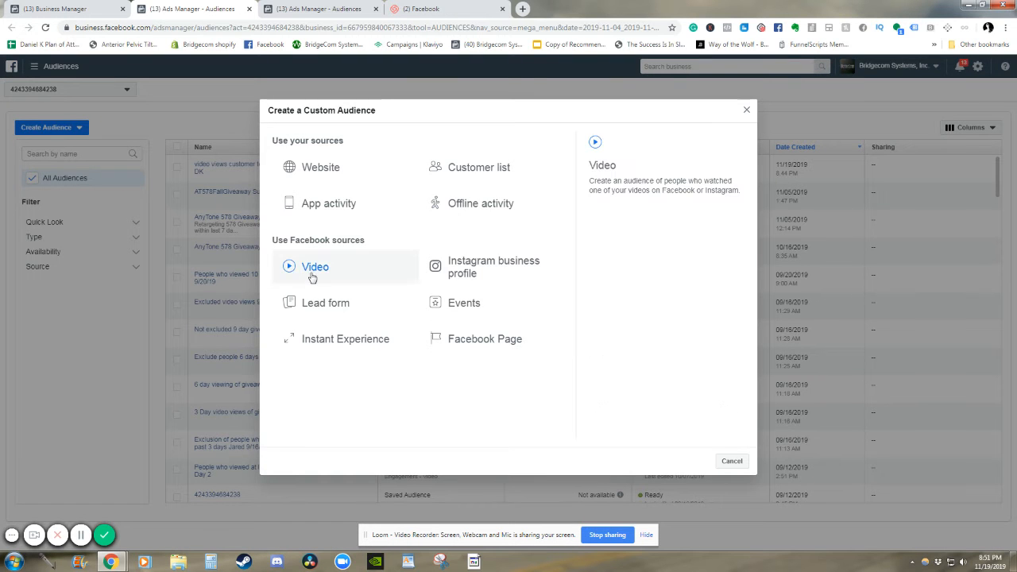
click(311, 266)
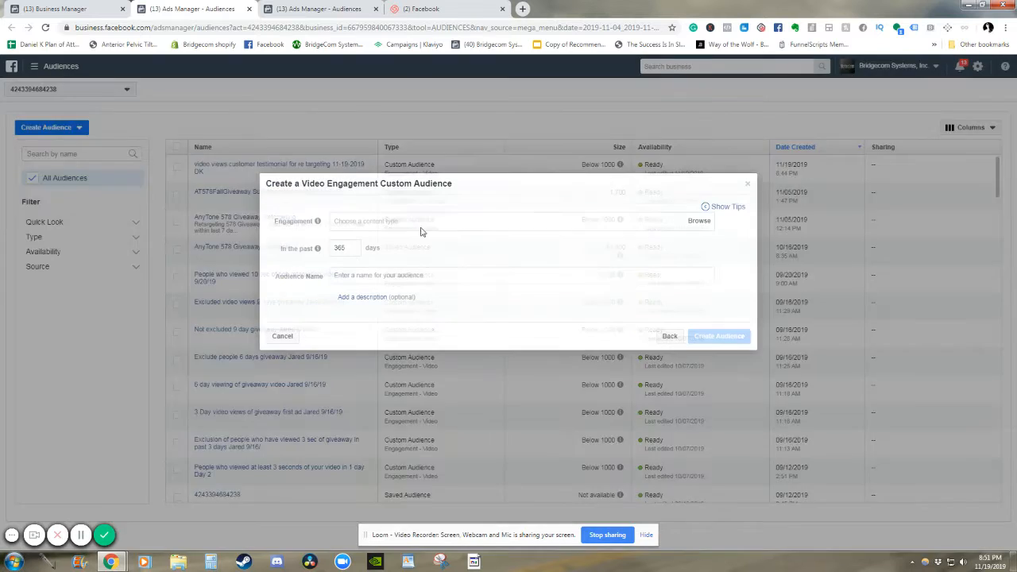
- Set the engagement to people who viewed at least 10 seconds and choose the AnyTone 878 Testimonial video
click(374, 221)
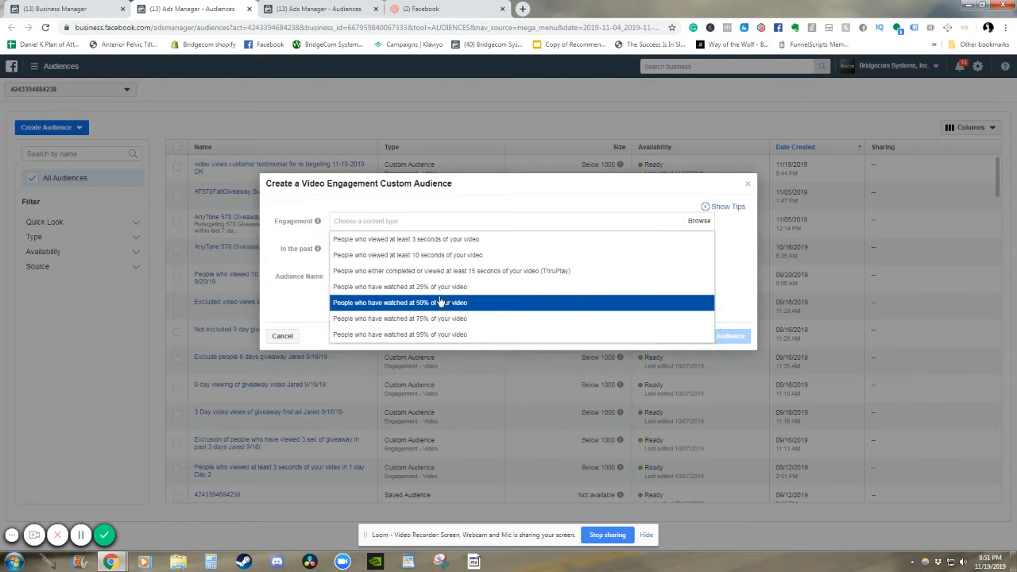
click(434, 255)
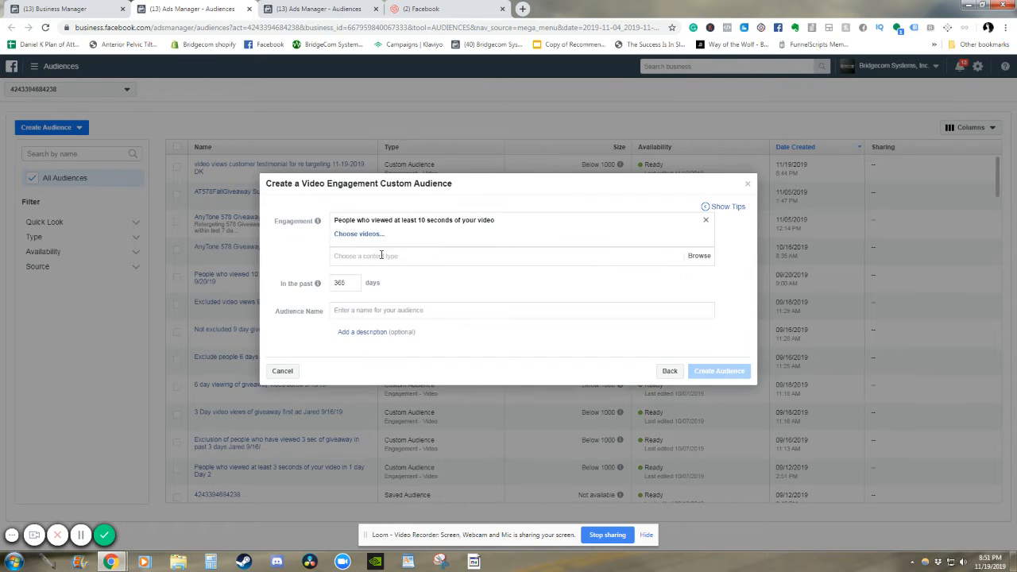
click(359, 234)
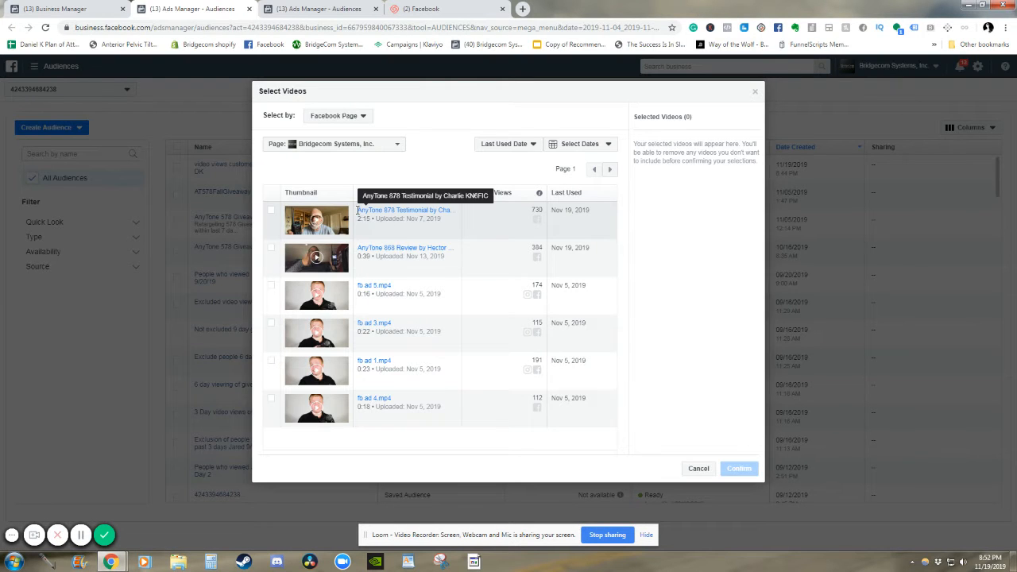
click(272, 212)
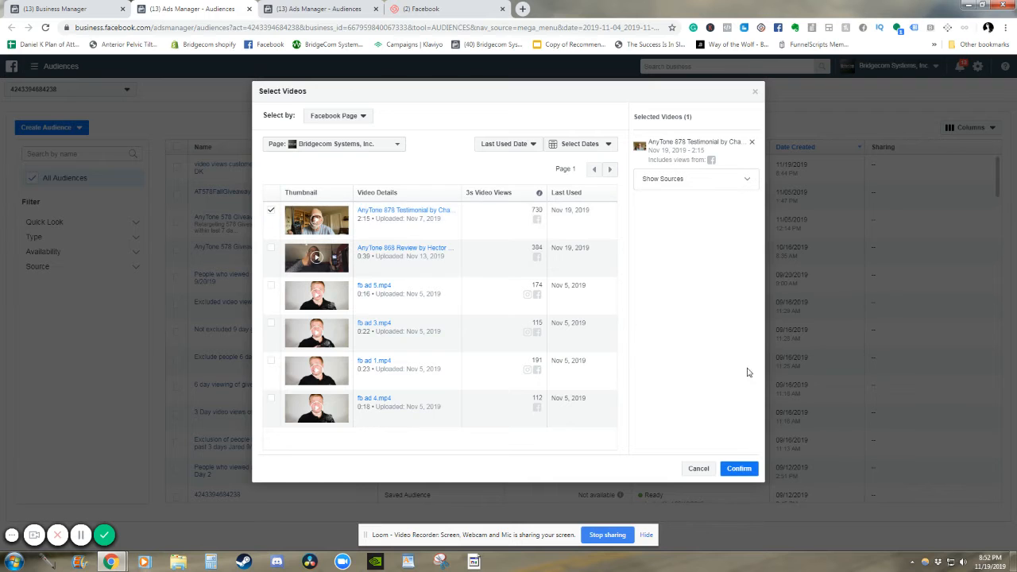
click(739, 469)
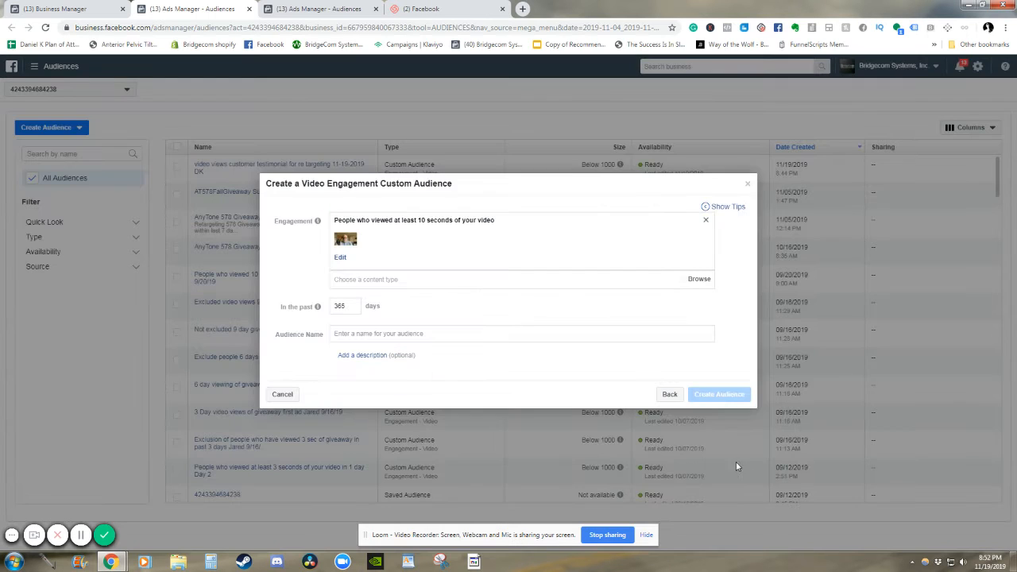
- Set the period to the past 30 days and name the audience "Video view retargeting audiance customer testmimonial 11-19-2019 dk"
double_click(350, 306)
text(30)
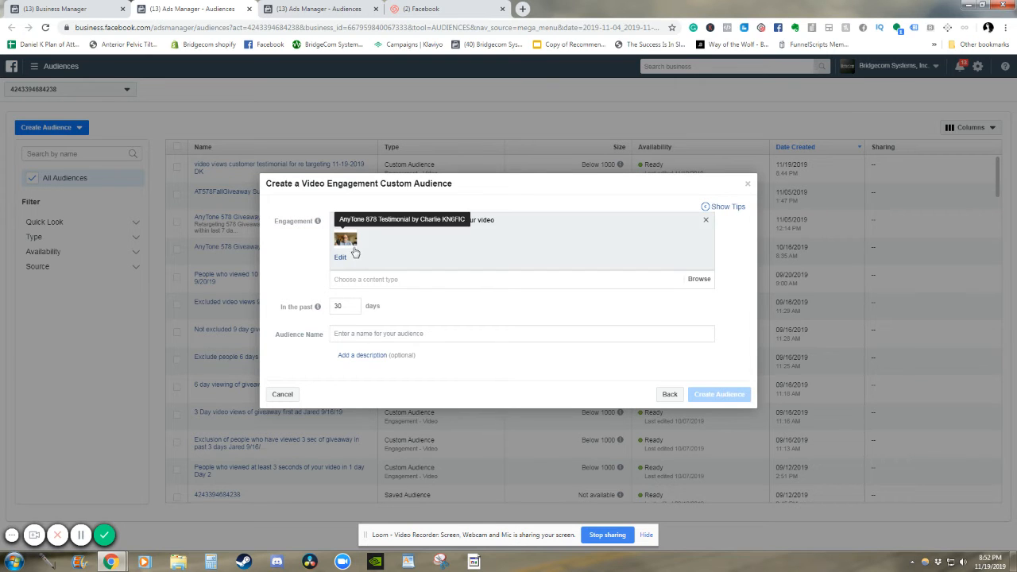
click(366, 334)
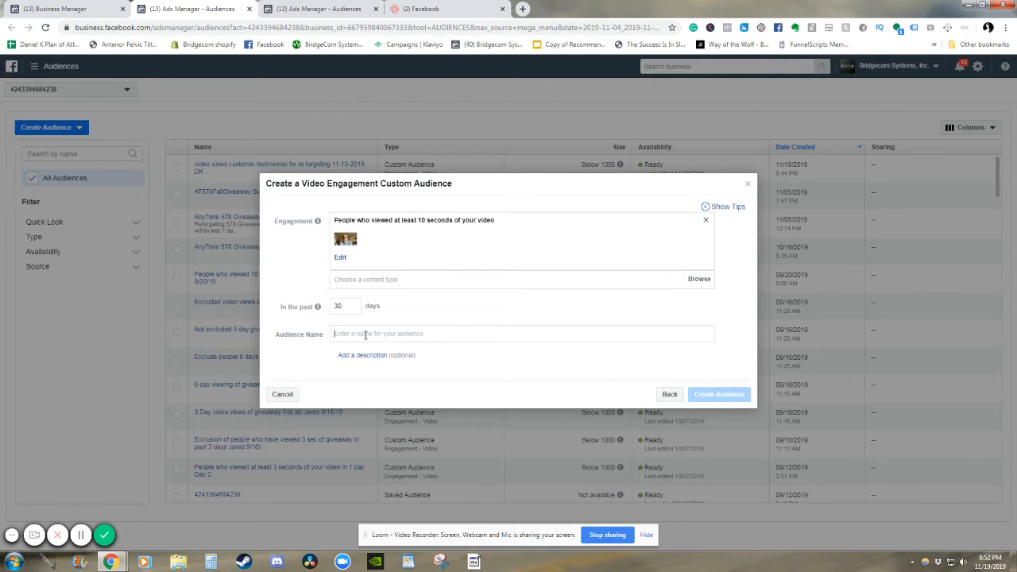
text(V)
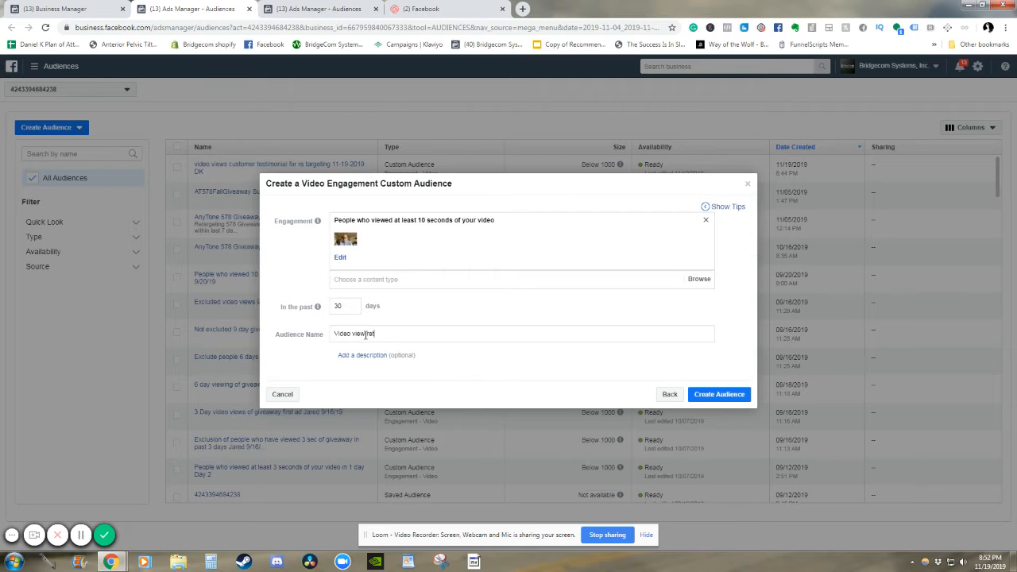
text(ideo views retargeting audiance)
text(customer testmimon)
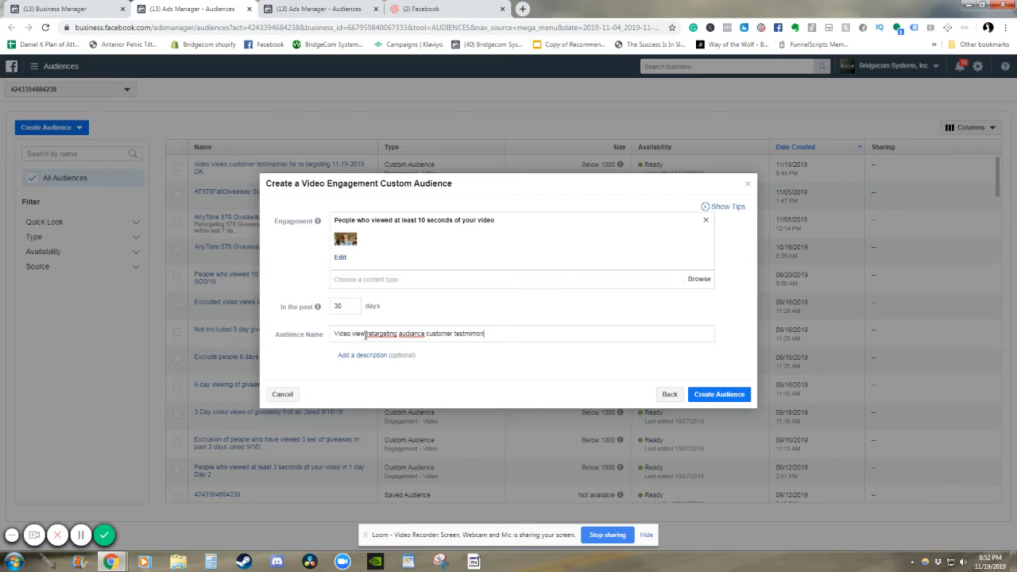
text(ial 11-19-2019 dk)
- Apply the spelling suggestions "re targeting" and "audience" to the flagged words in the audience name
right_click(384, 334)
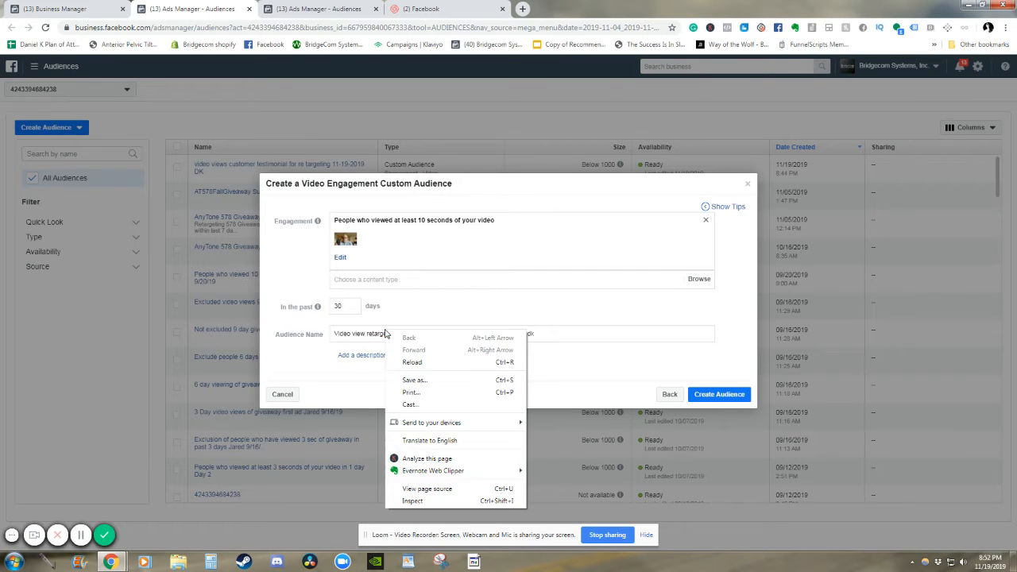
right_click(388, 334)
click(399, 354)
right_click(413, 334)
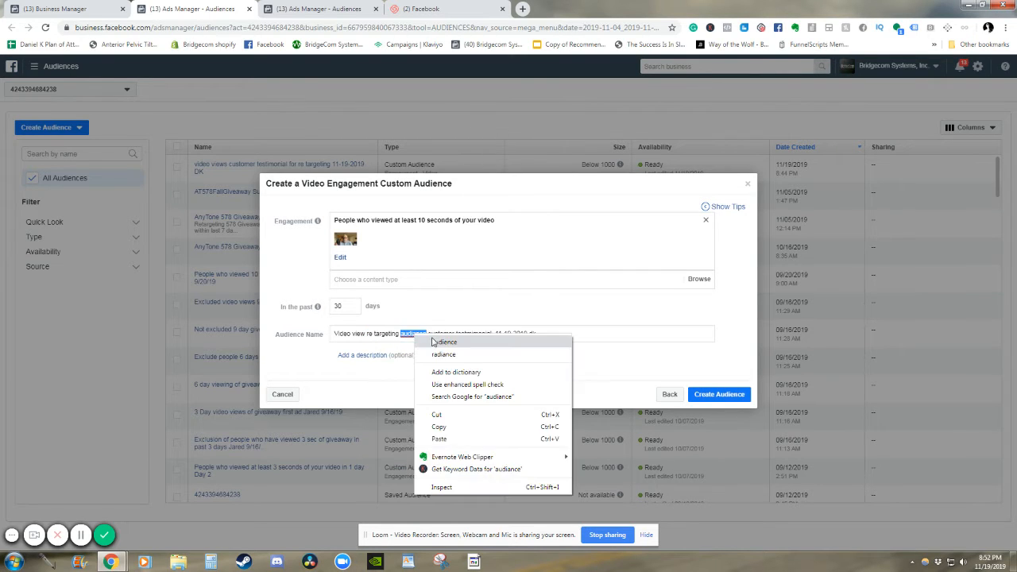
click(433, 341)
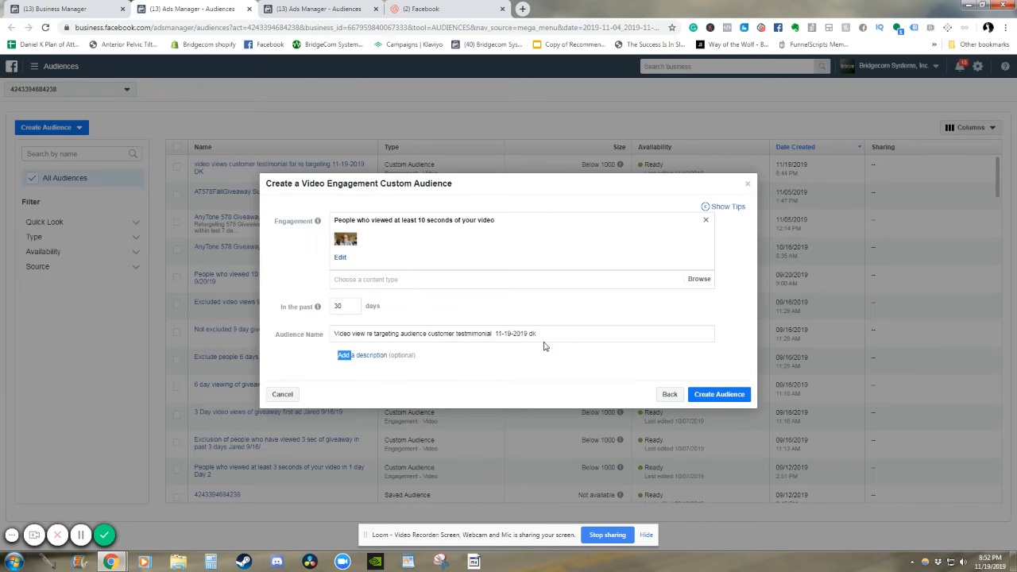
- Create the custom audience and close the follow-up dialog without starting an ad or expanding the audience
click(716, 396)
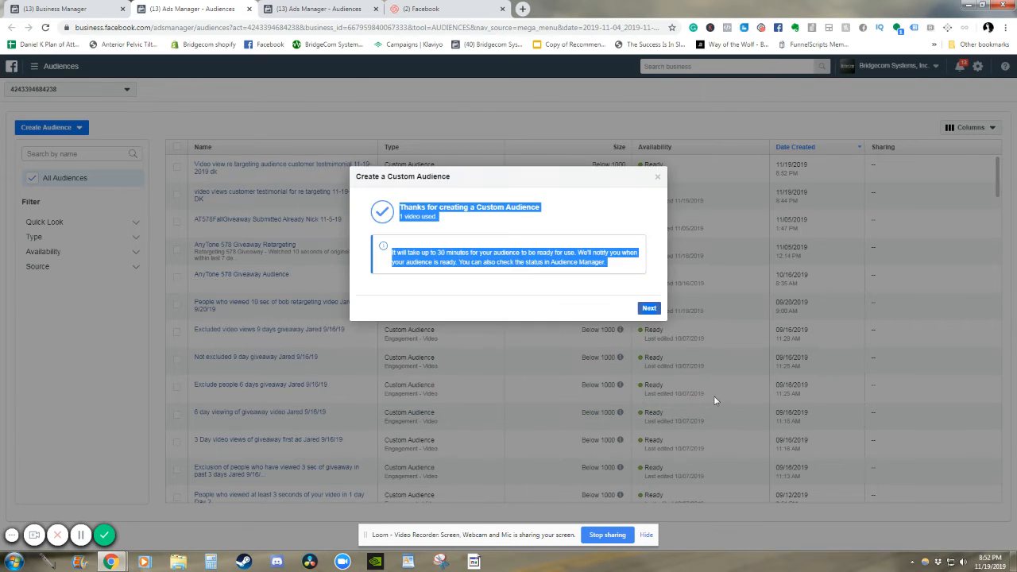
click(510, 290)
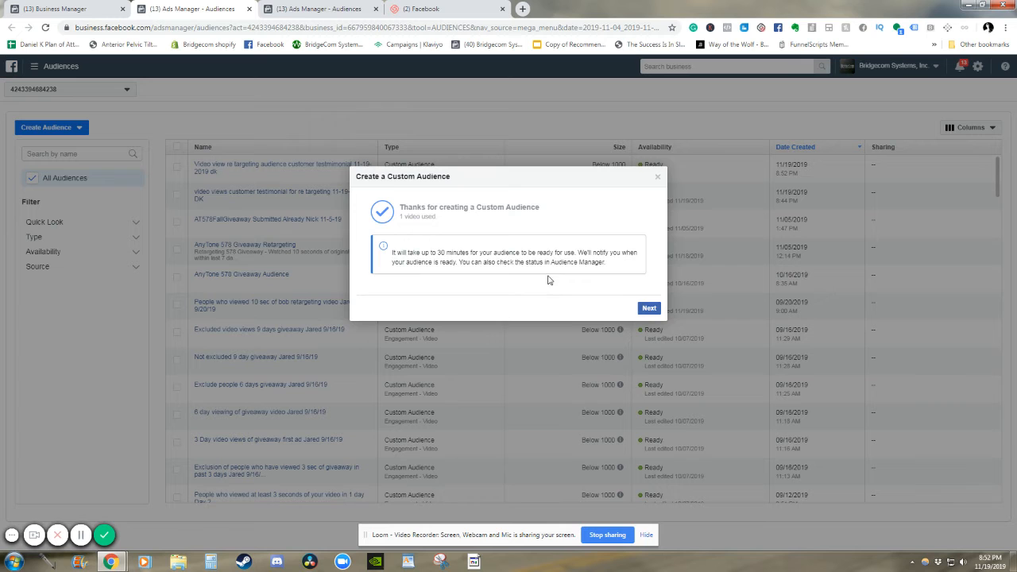
click(648, 310)
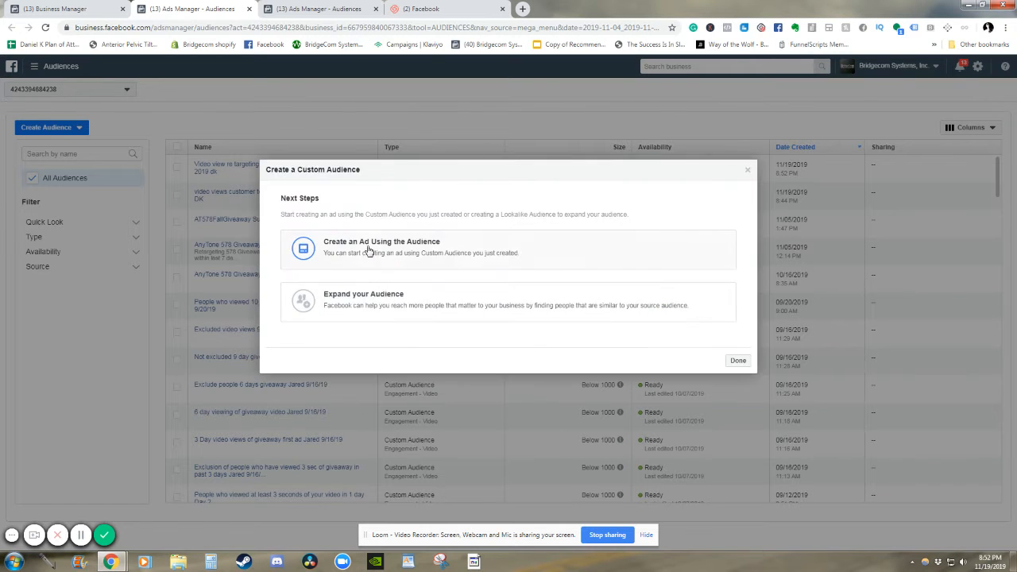
click(747, 170)
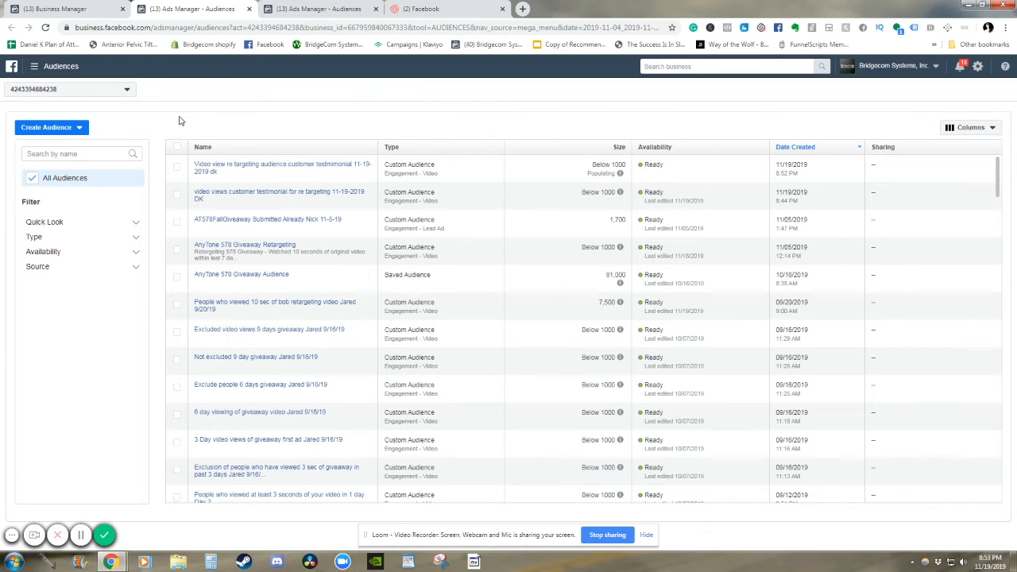
- Start a lookalike audience based on the newly created video view re targeting audience
mouse_move(244, 172)
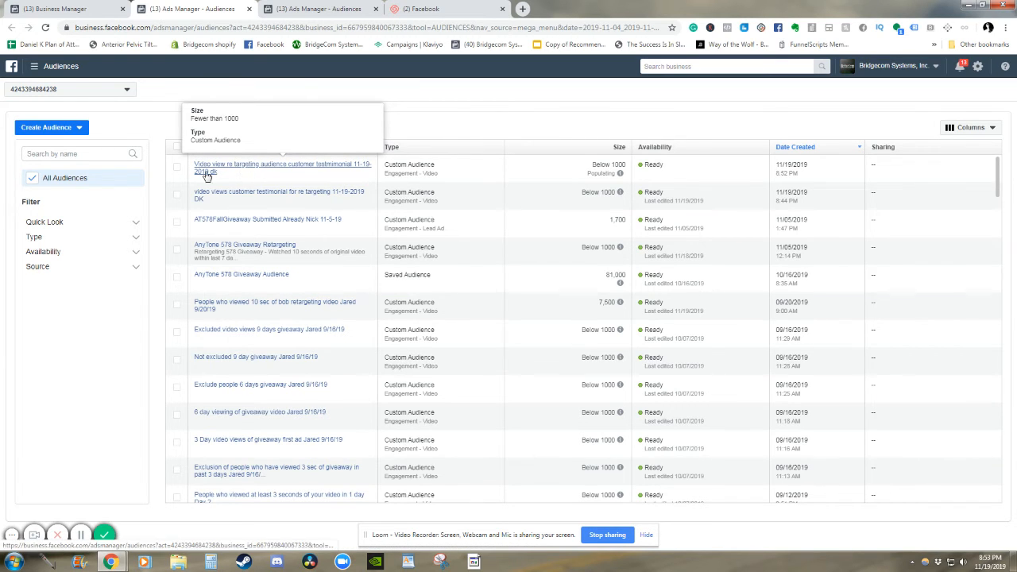
click(177, 167)
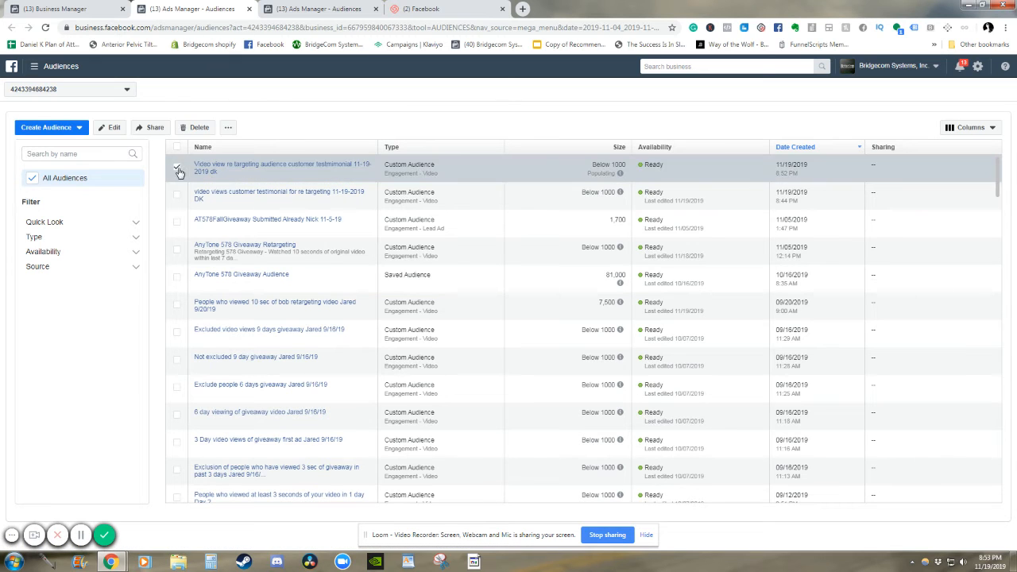
click(227, 128)
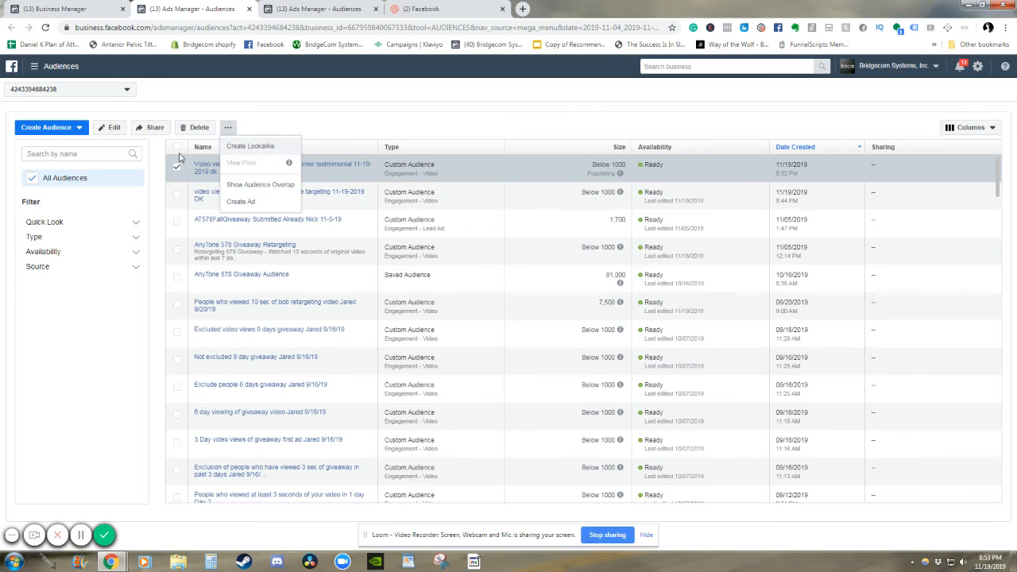
click(249, 147)
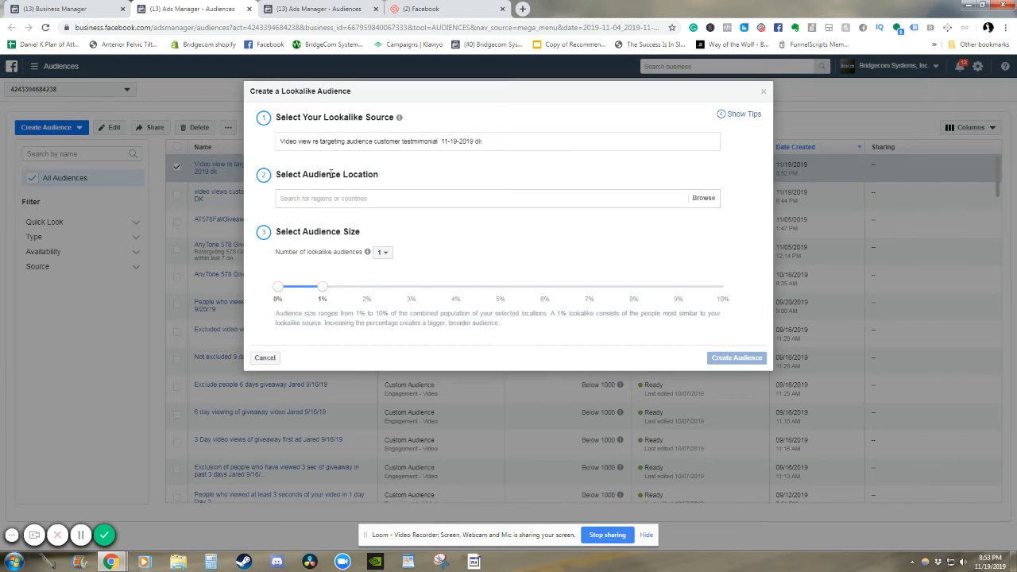
- Set the lookalike audience location to United States
click(342, 197)
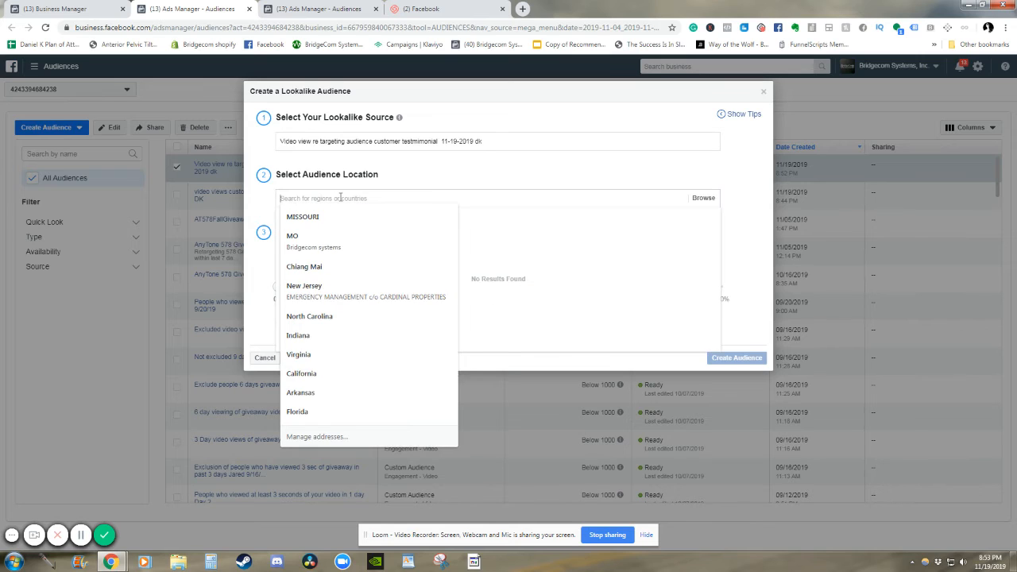
text(un)
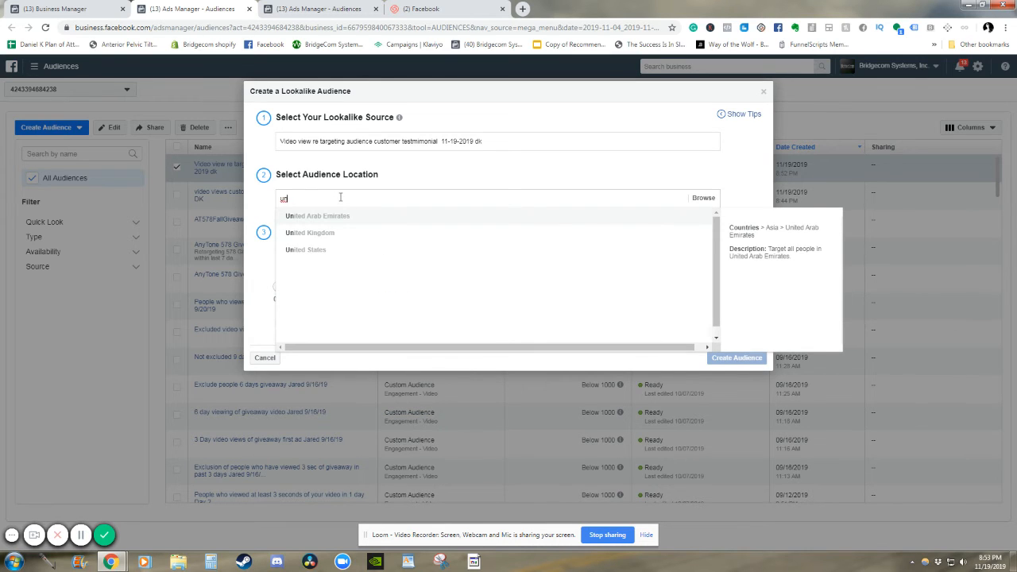
click(324, 251)
click(744, 246)
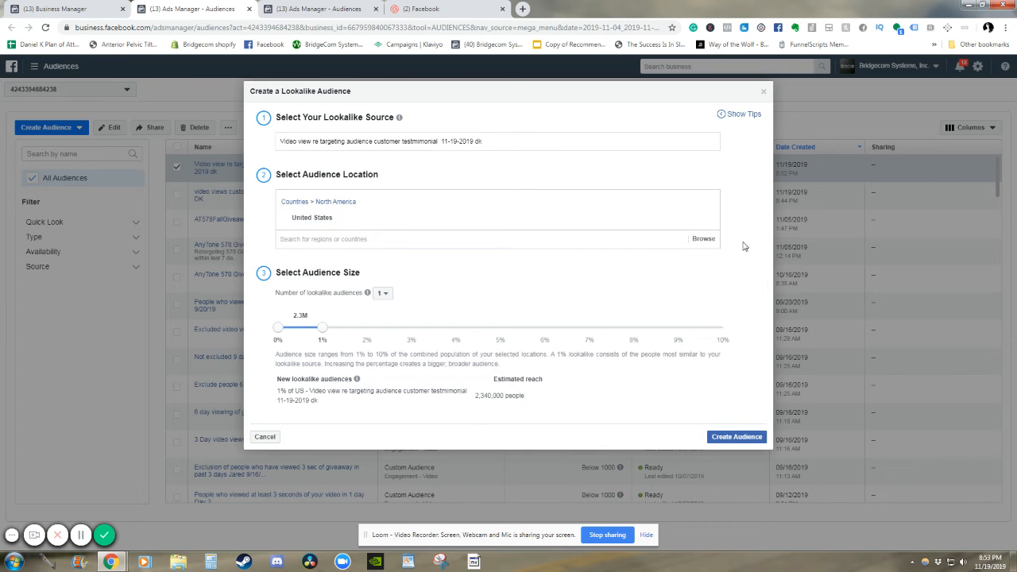
- Set the number of lookalike audiences to 3, covering 0–1%, 1–2% and 2–3%, and create them
click(382, 292)
click(390, 338)
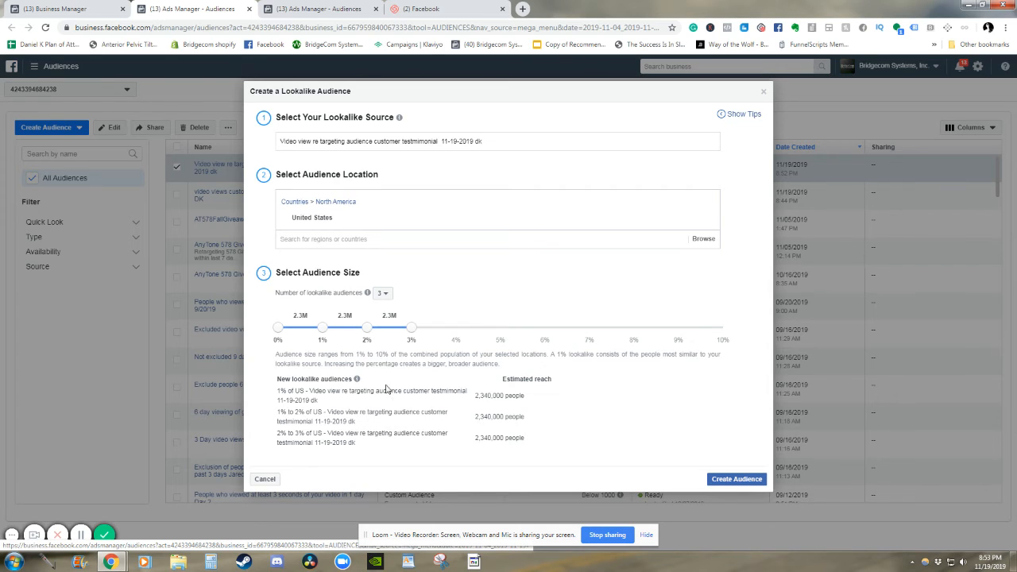
drag(351, 391, 419, 394)
double_click(333, 391)
mouse_move(337, 390)
mouse_down()
mouse_move(401, 392)
mouse_move(349, 395)
mouse_up()
click(347, 397)
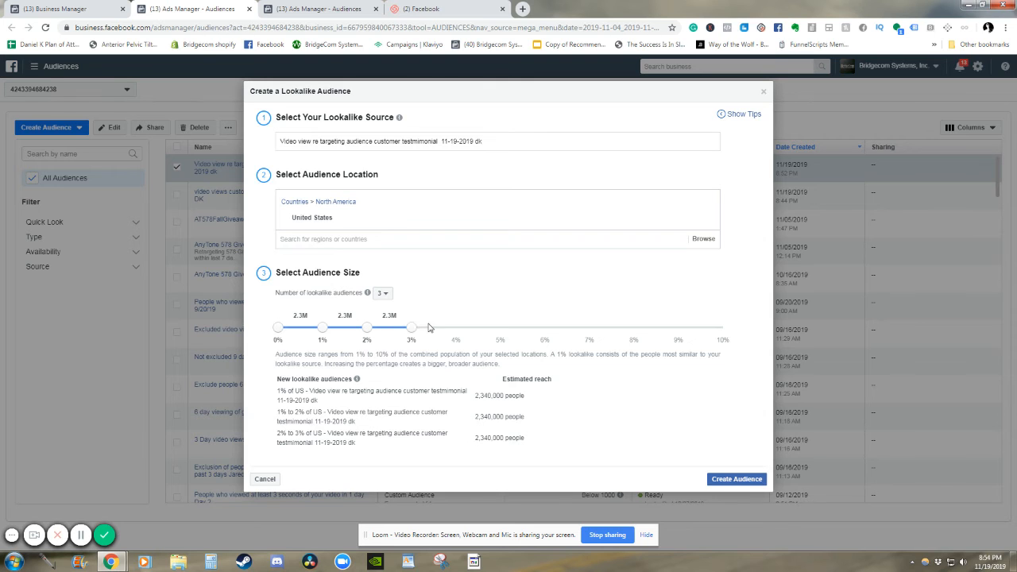
click(745, 480)
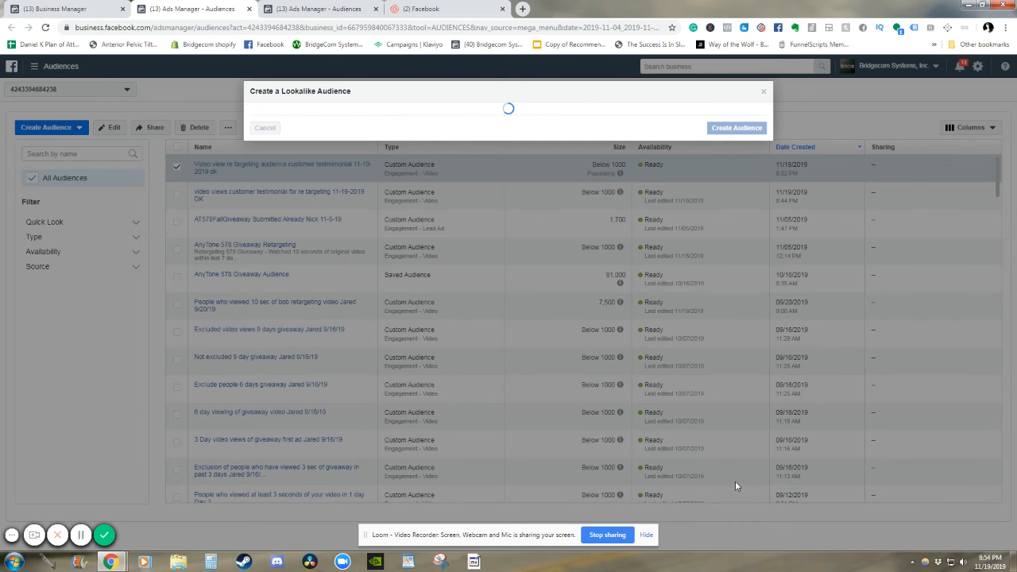